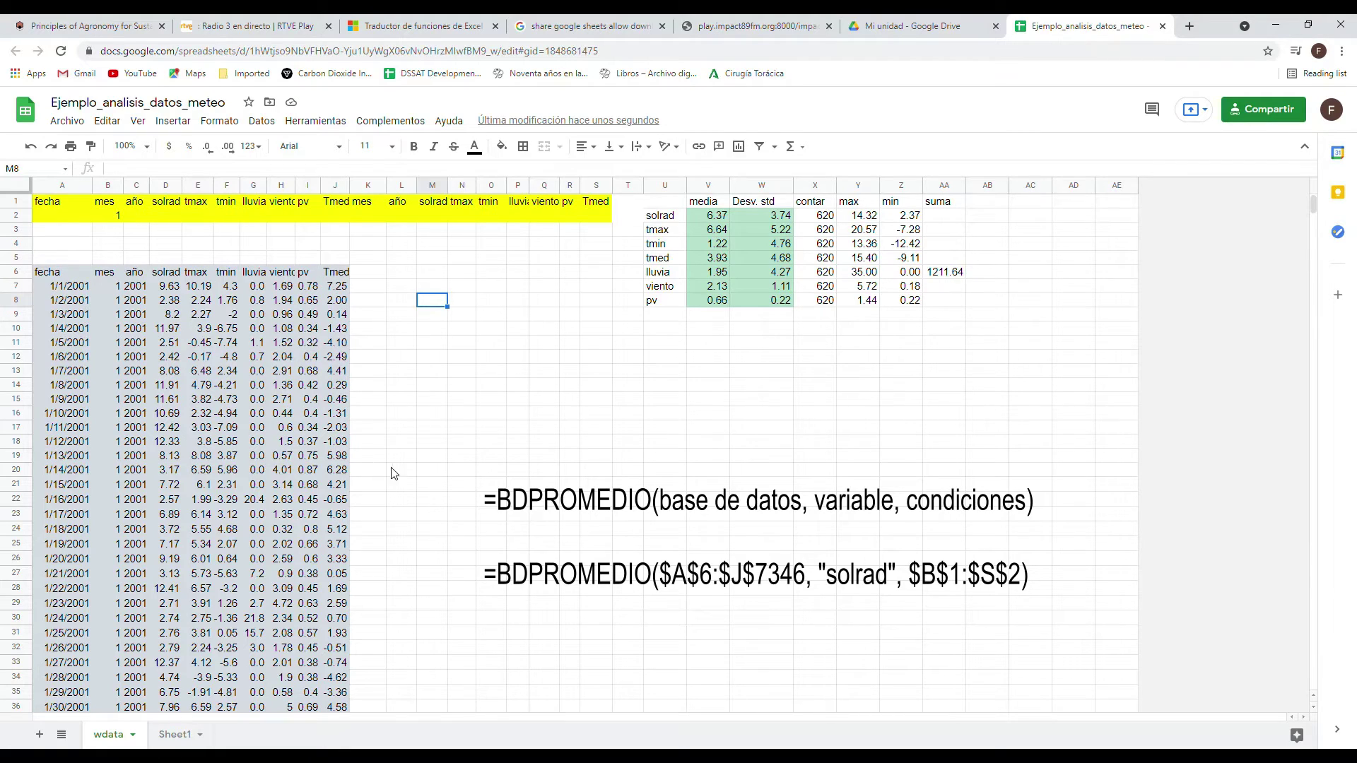
# Step: Widen column P and column H so their lluvia and viento headings fit fully
pyautogui.scroll(-15, 511, 530)
pyautogui.scroll(-10, 513, 531)
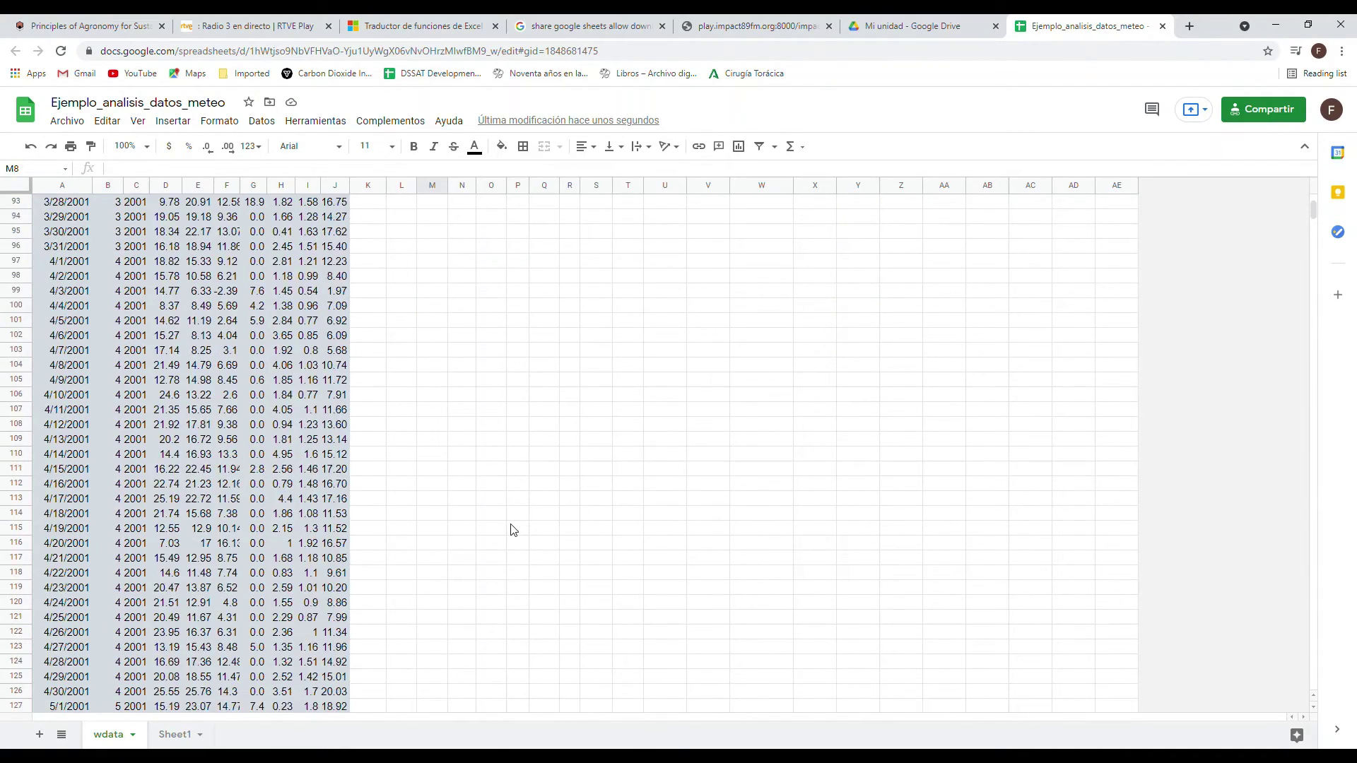
pyautogui.scroll(20, 513, 530)
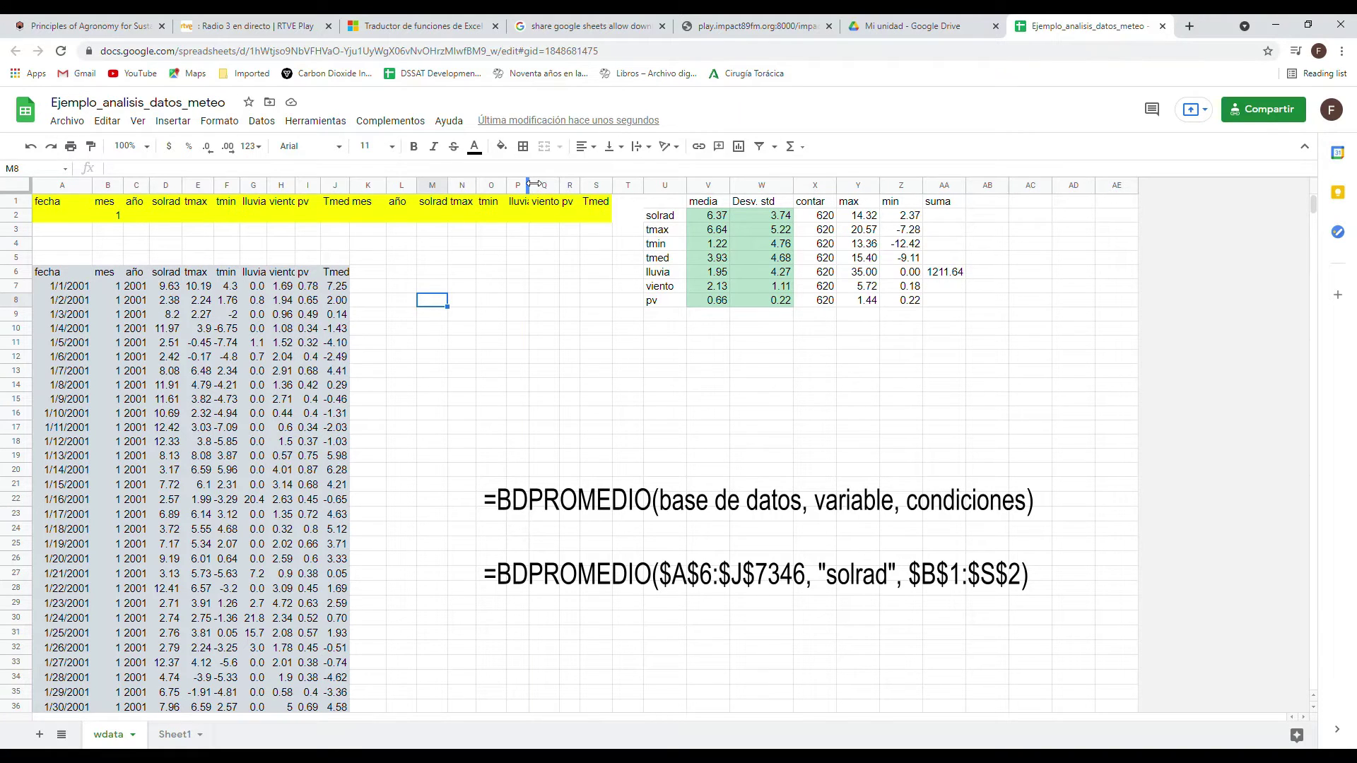
pyautogui.moveTo(530, 185); pyautogui.dragTo(540, 185)
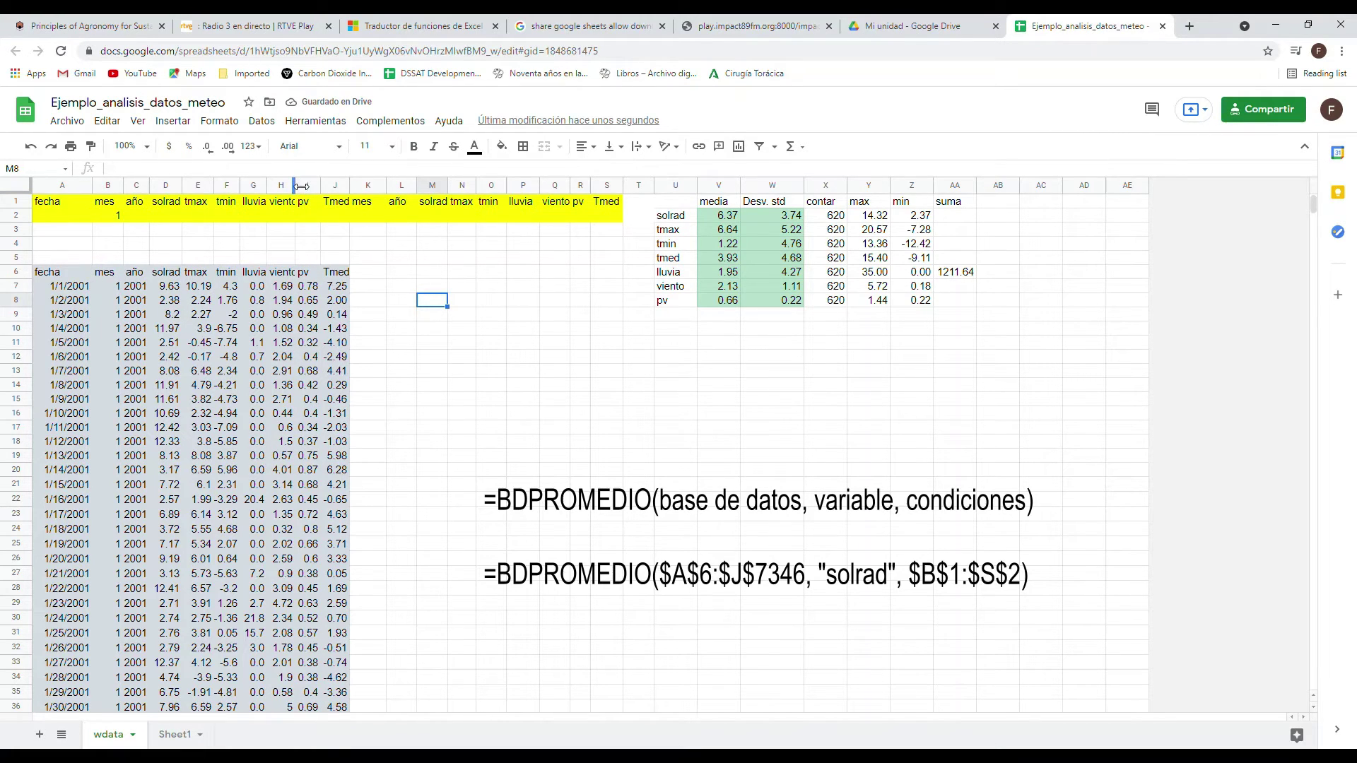
pyautogui.moveTo(319, 186); pyautogui.dragTo(314, 191)
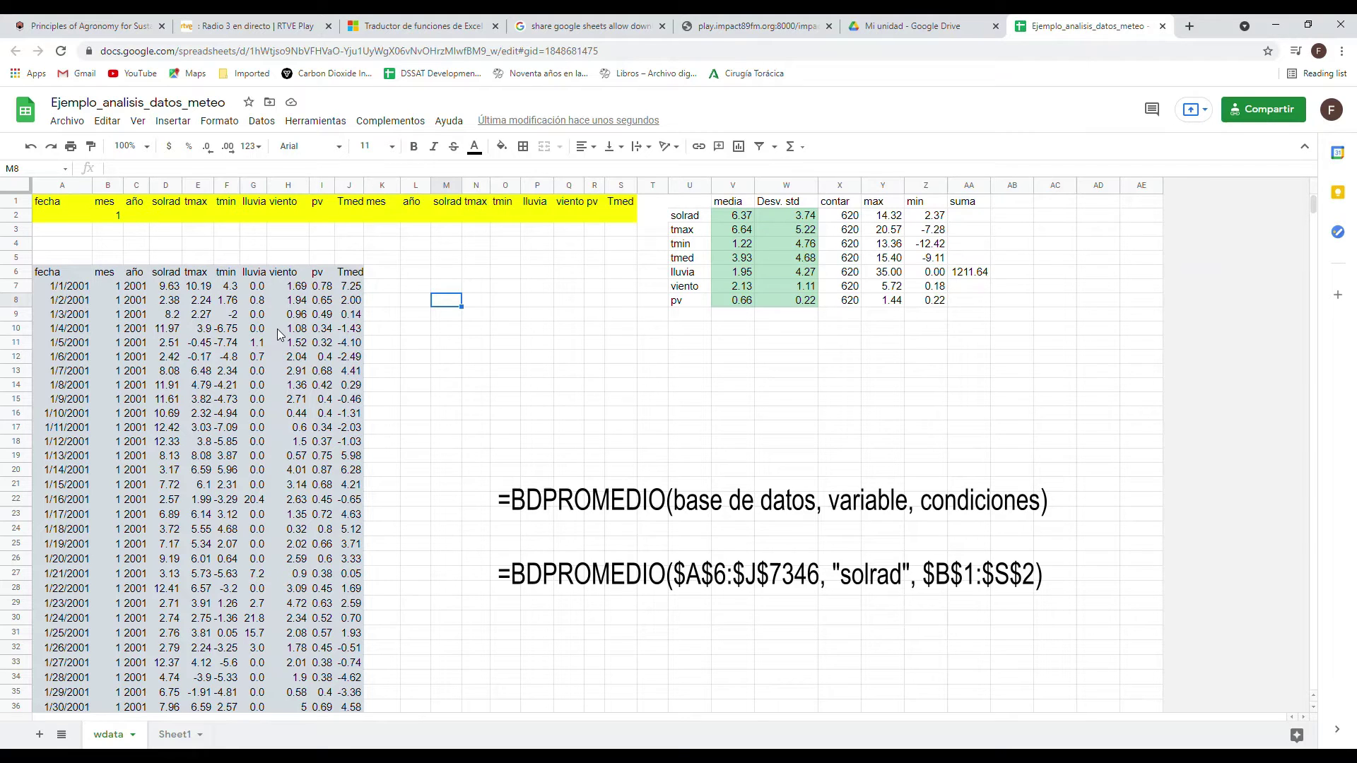
# Step: Enter the criteria <0 in F2 and >-5 in O2 under the two tmin headings of the yellow conditions range
pyautogui.click(228, 220)
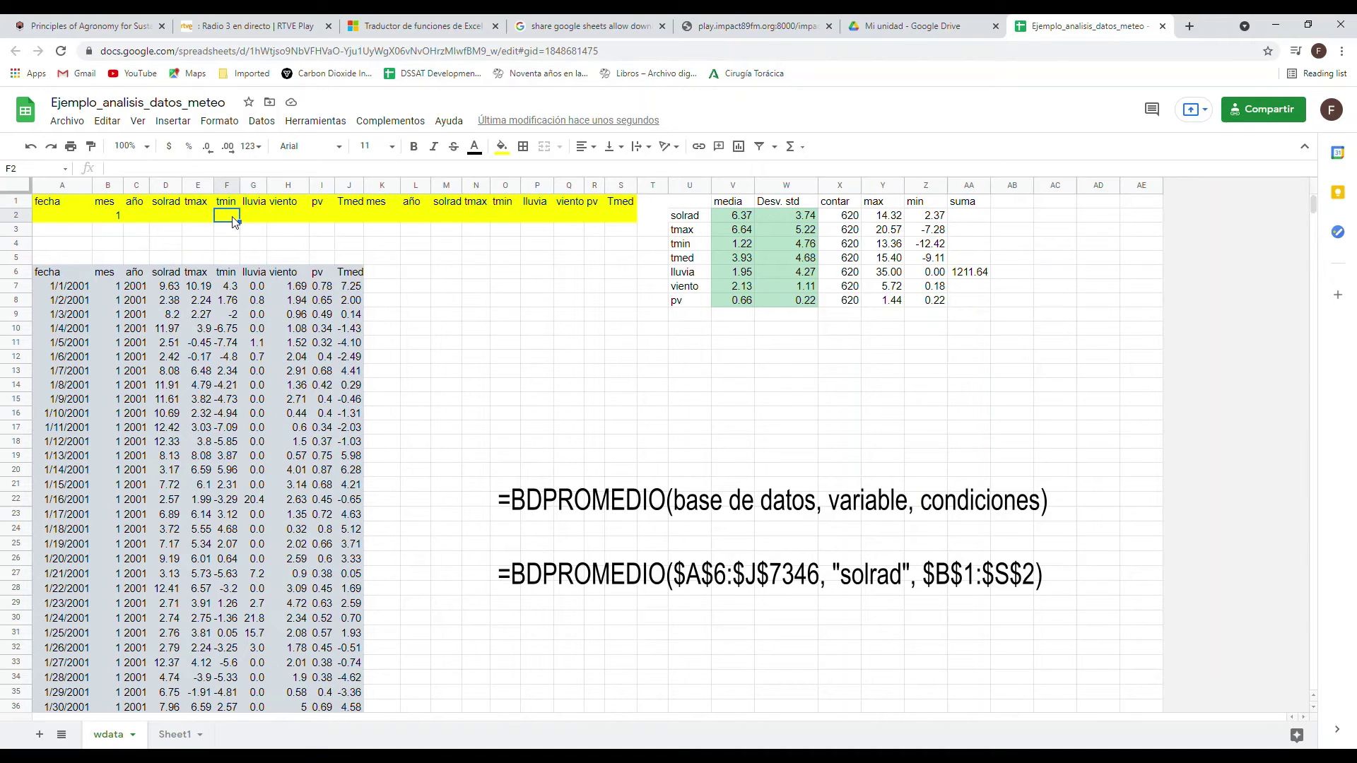
pyautogui.write('<0')
pyautogui.click(502, 211)
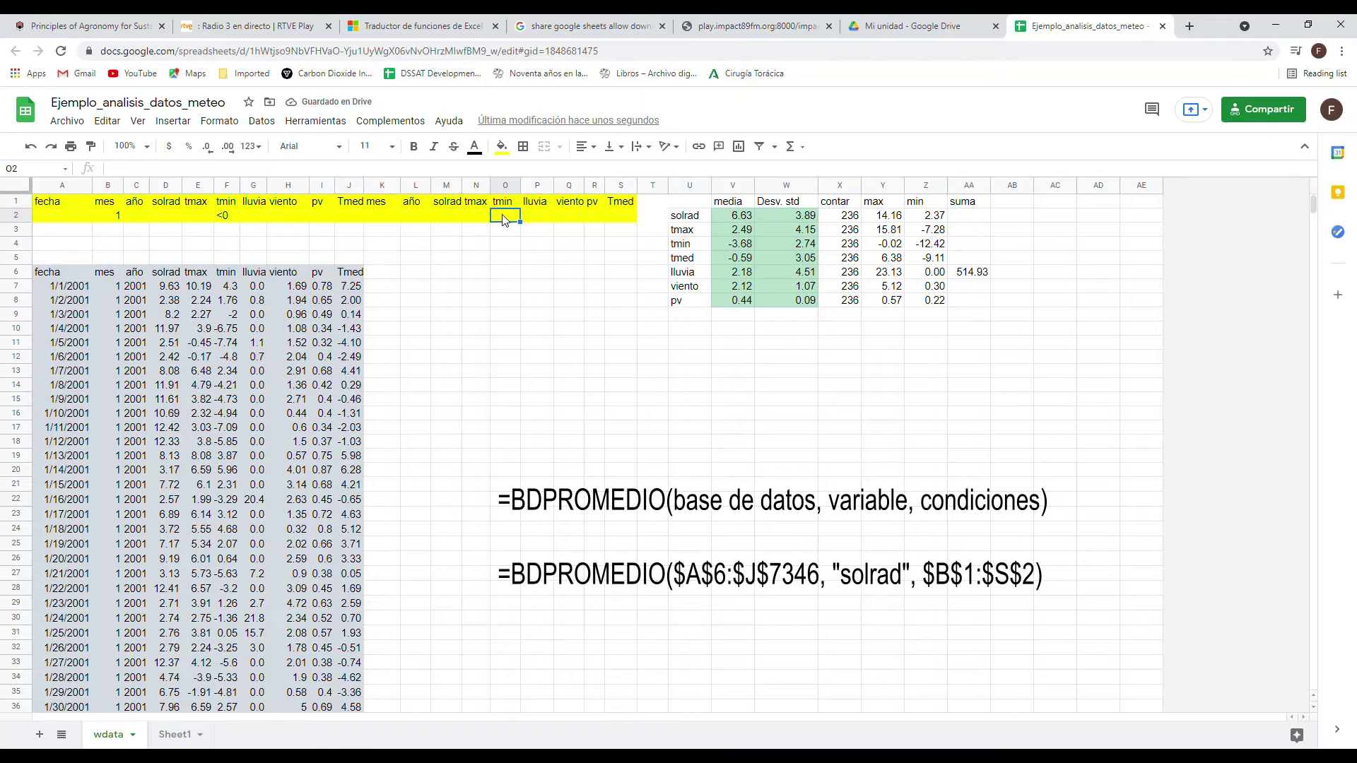
pyautogui.write('>-5')
pyautogui.click(223, 233)
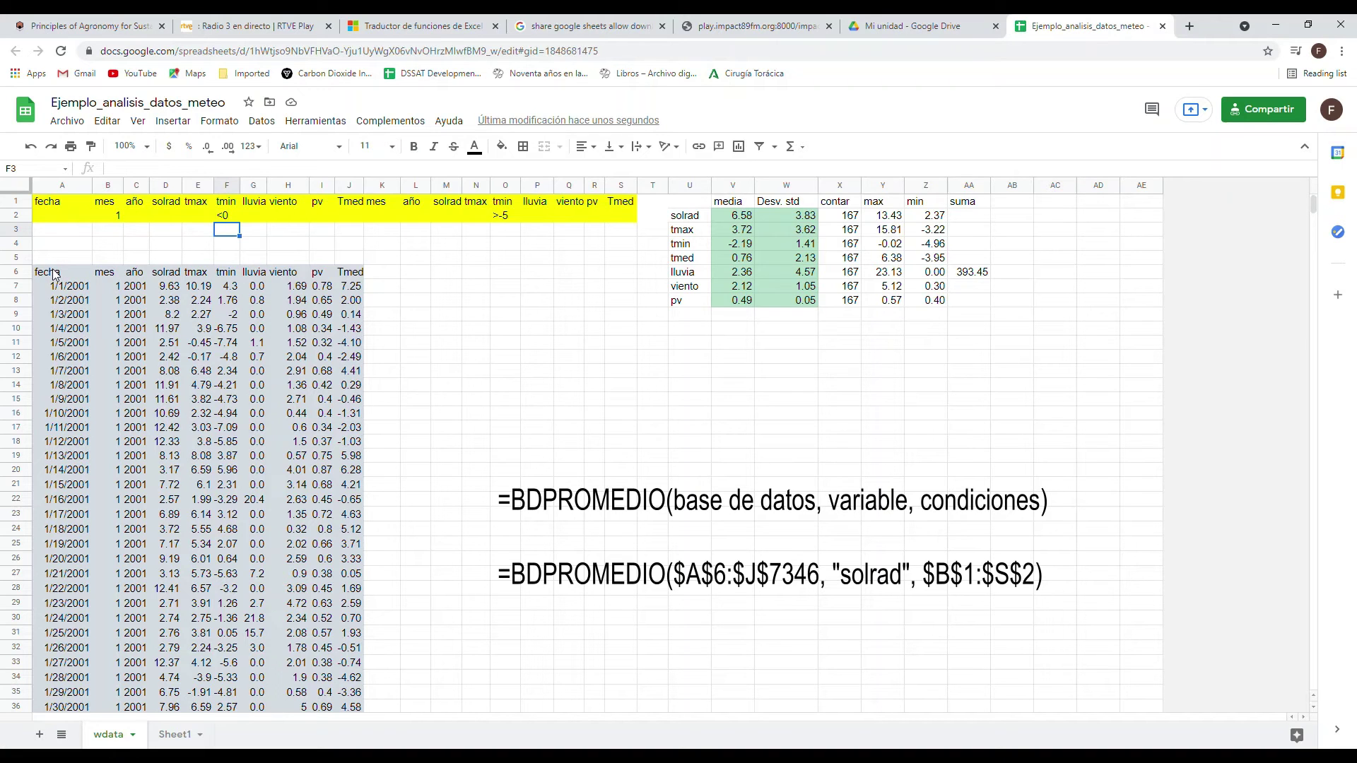
# Step: Examine the database formulas for solrad's mean, standard deviation, count, maximum and minimum in V2:Z2, and for the lluvia sum in AA6
pyautogui.scroll(-5, 575, 413)
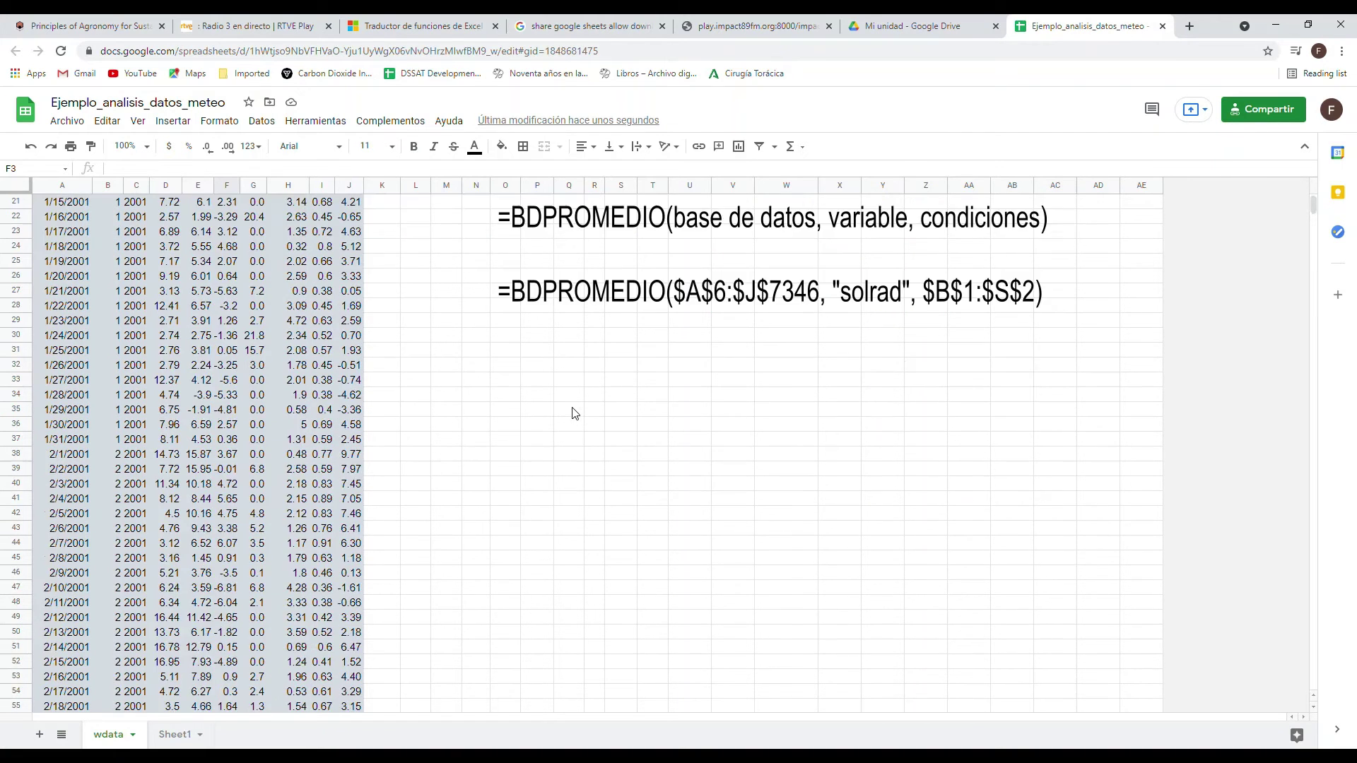
pyautogui.scroll(3, 576, 414)
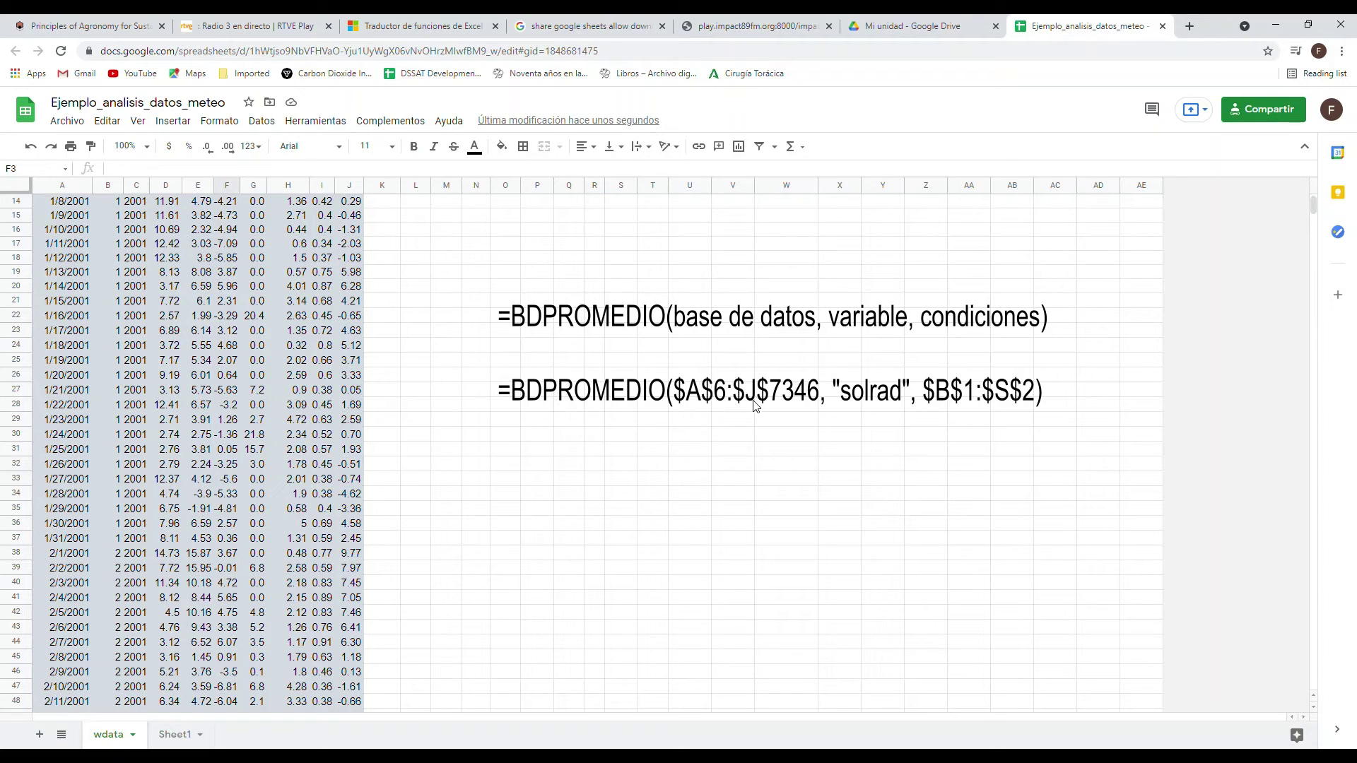
pyautogui.scroll(1, 808, 408)
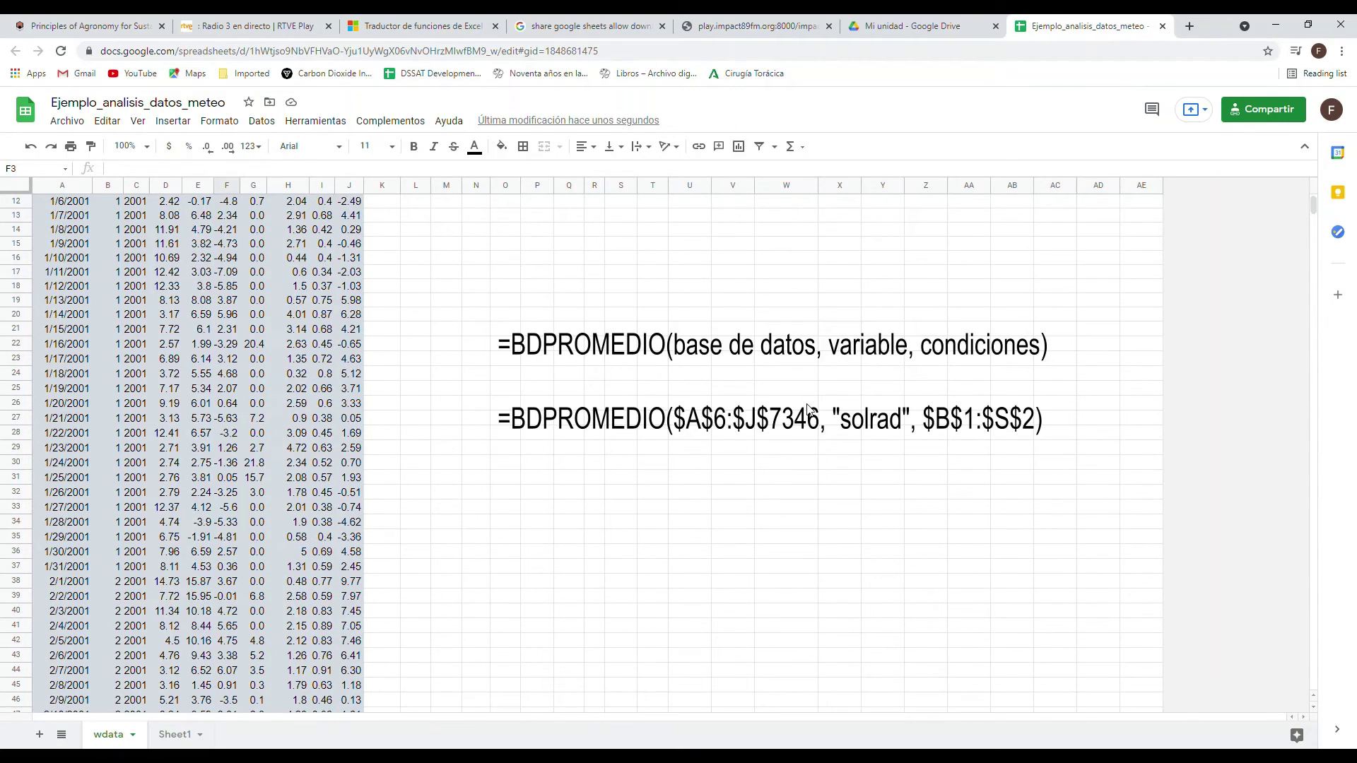
pyautogui.scroll(4, 808, 408)
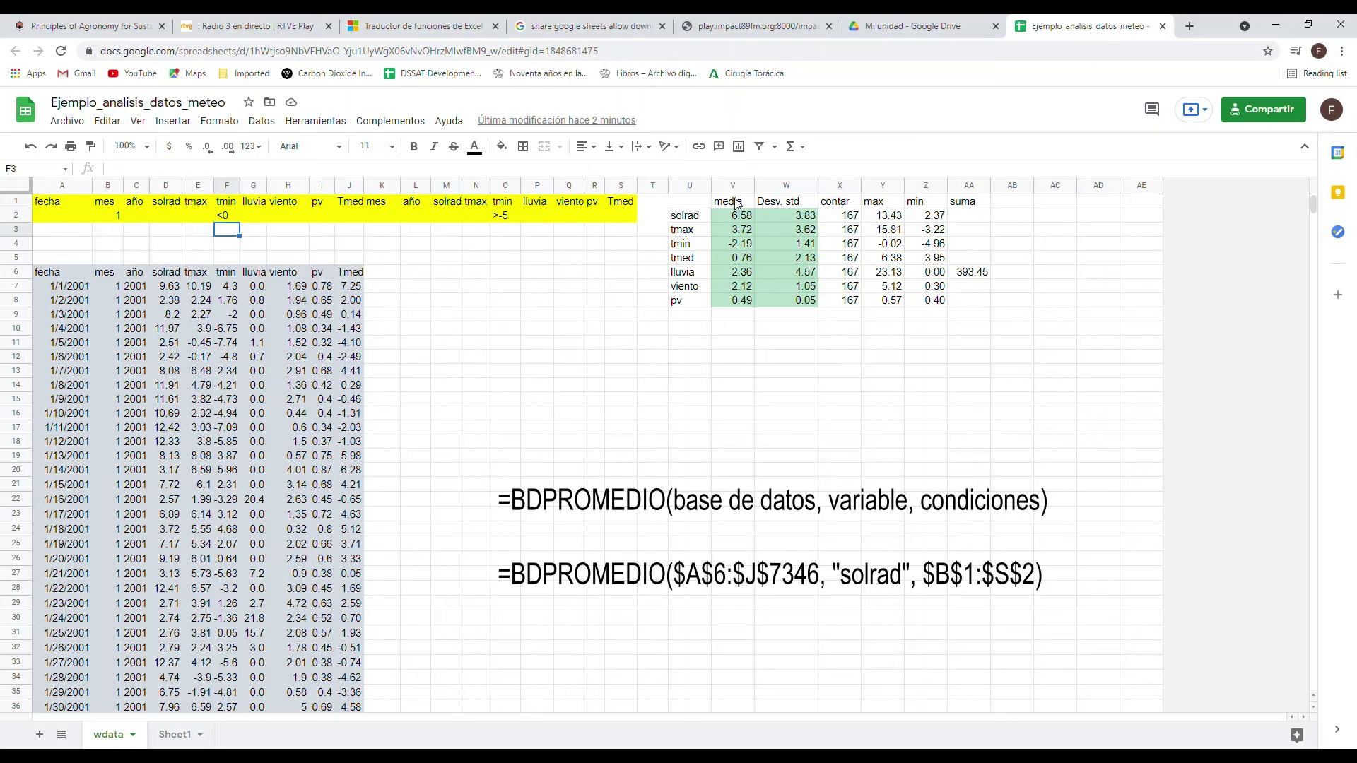
pyautogui.click(737, 220)
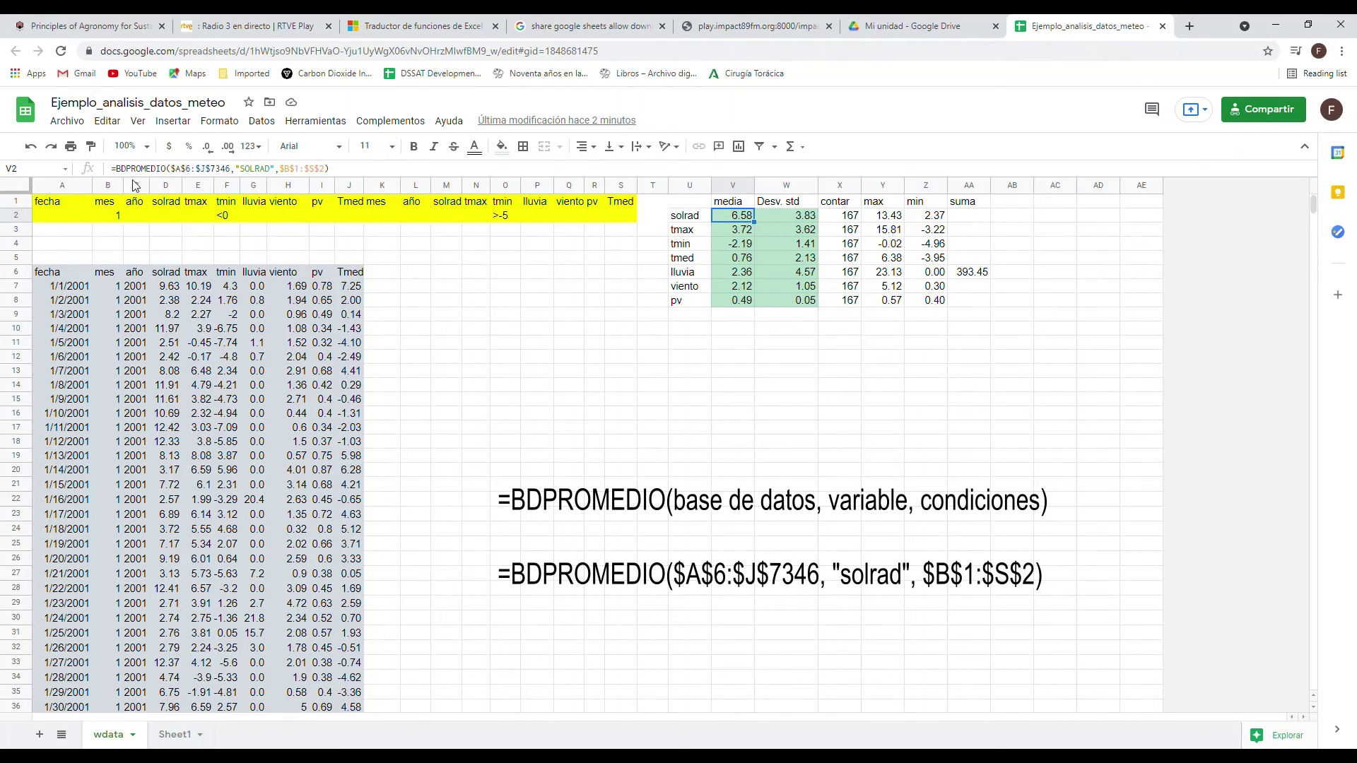
pyautogui.click(794, 222)
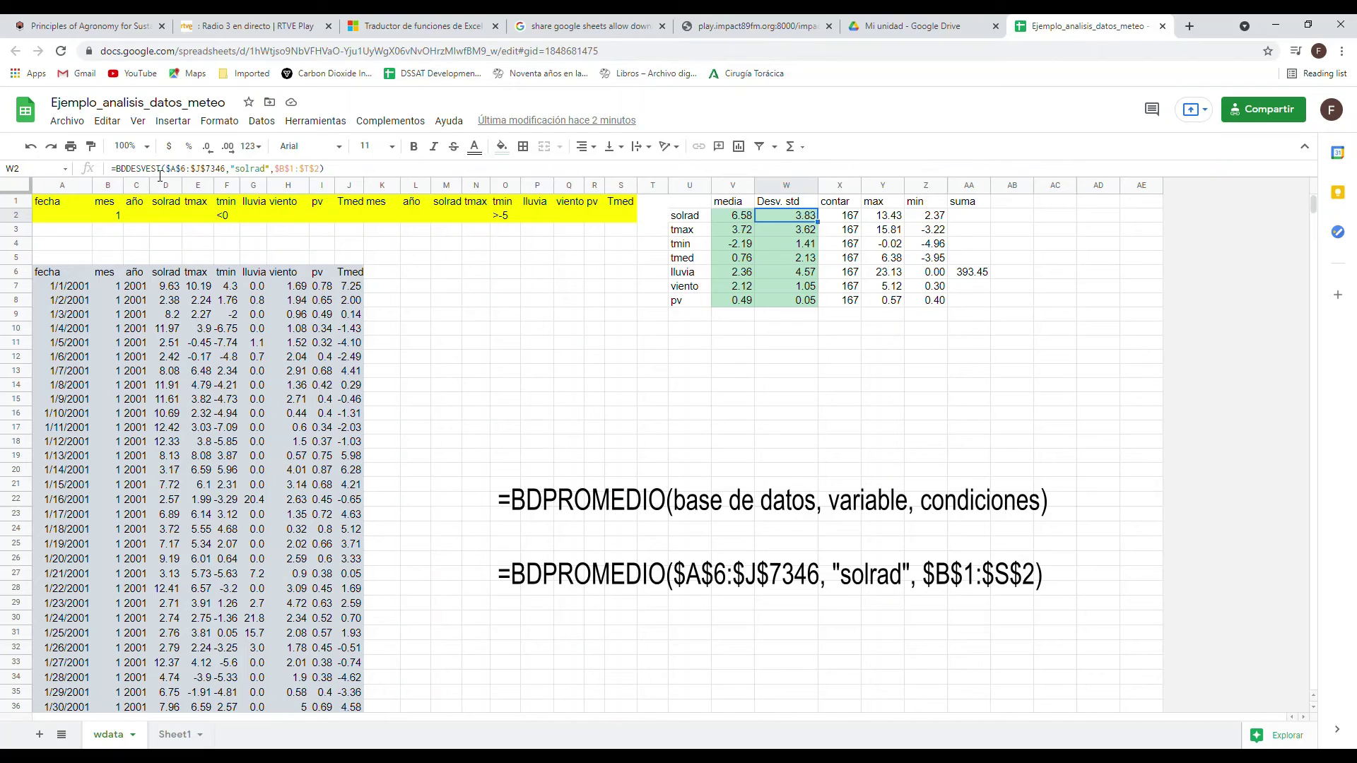
pyautogui.click(841, 220)
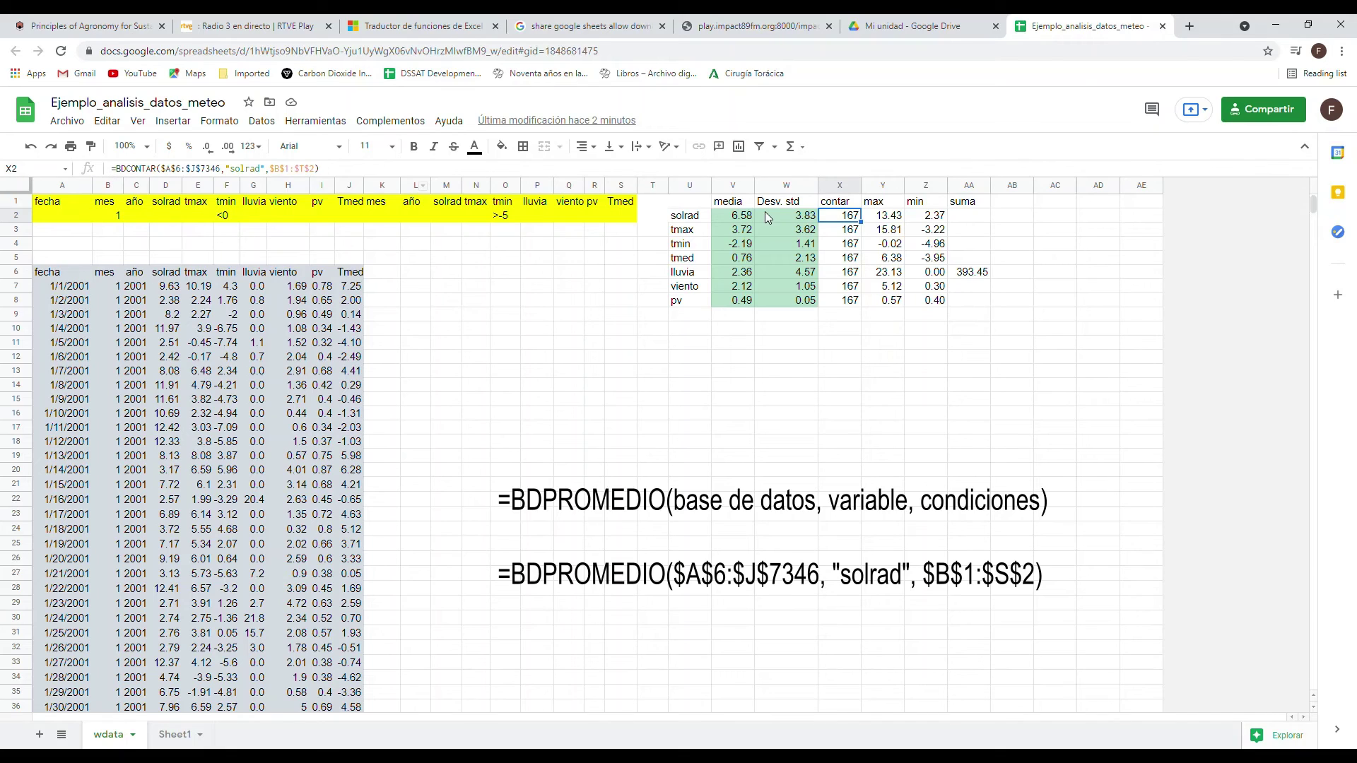
pyautogui.click(895, 218)
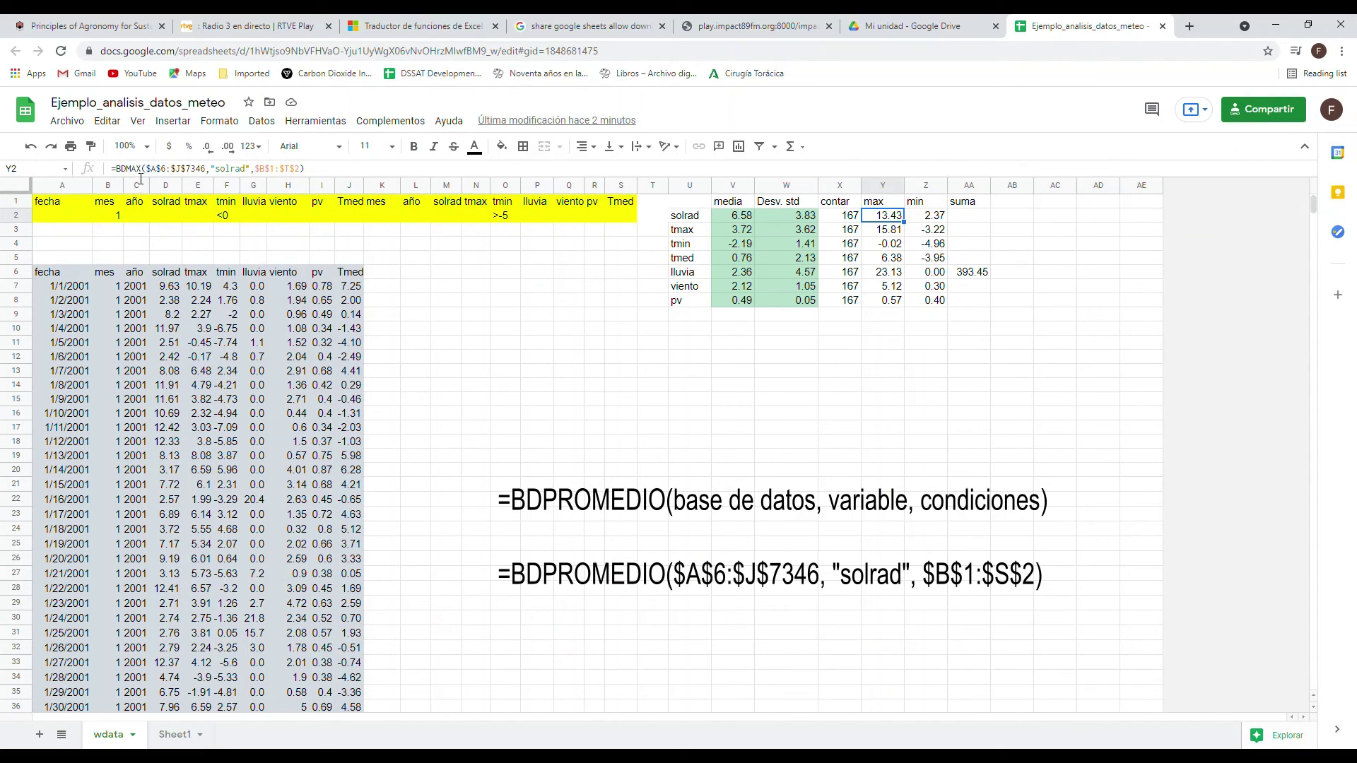
pyautogui.click(926, 219)
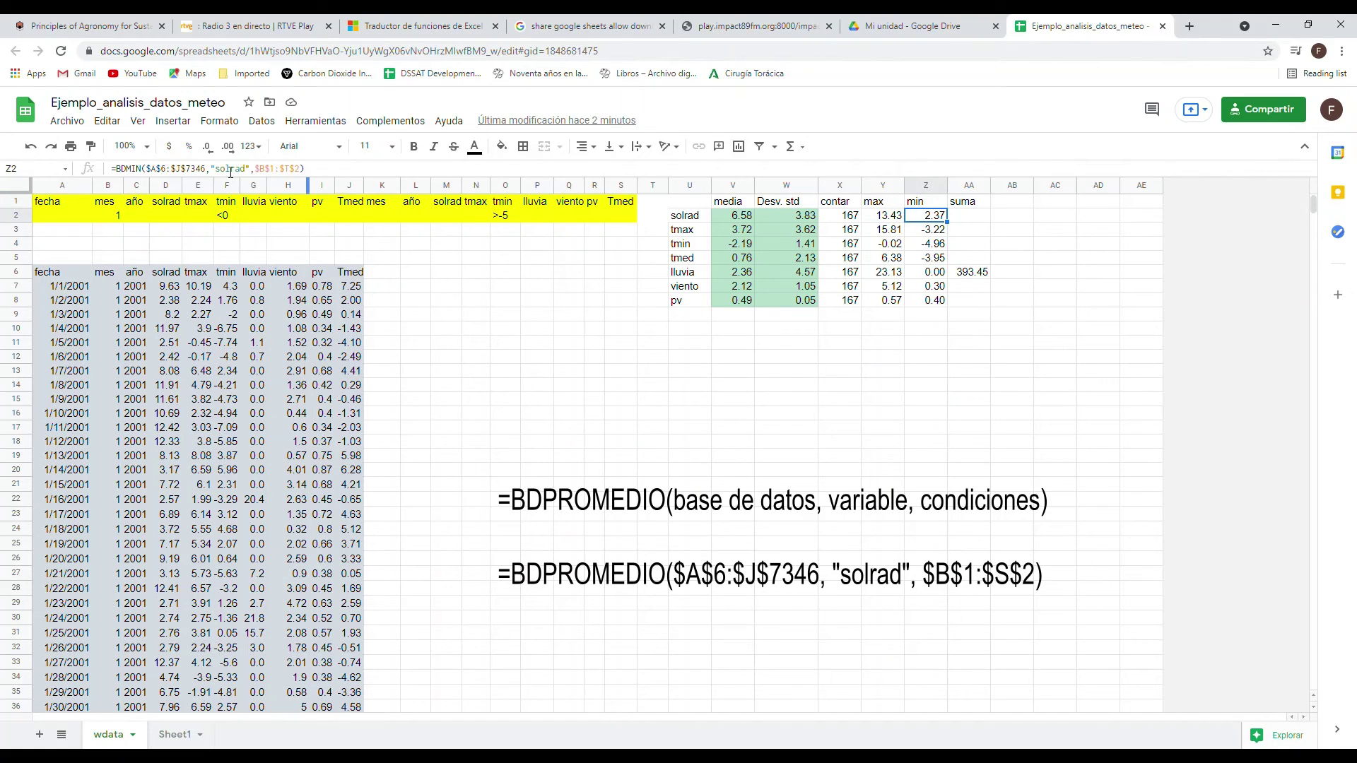
pyautogui.click(966, 221)
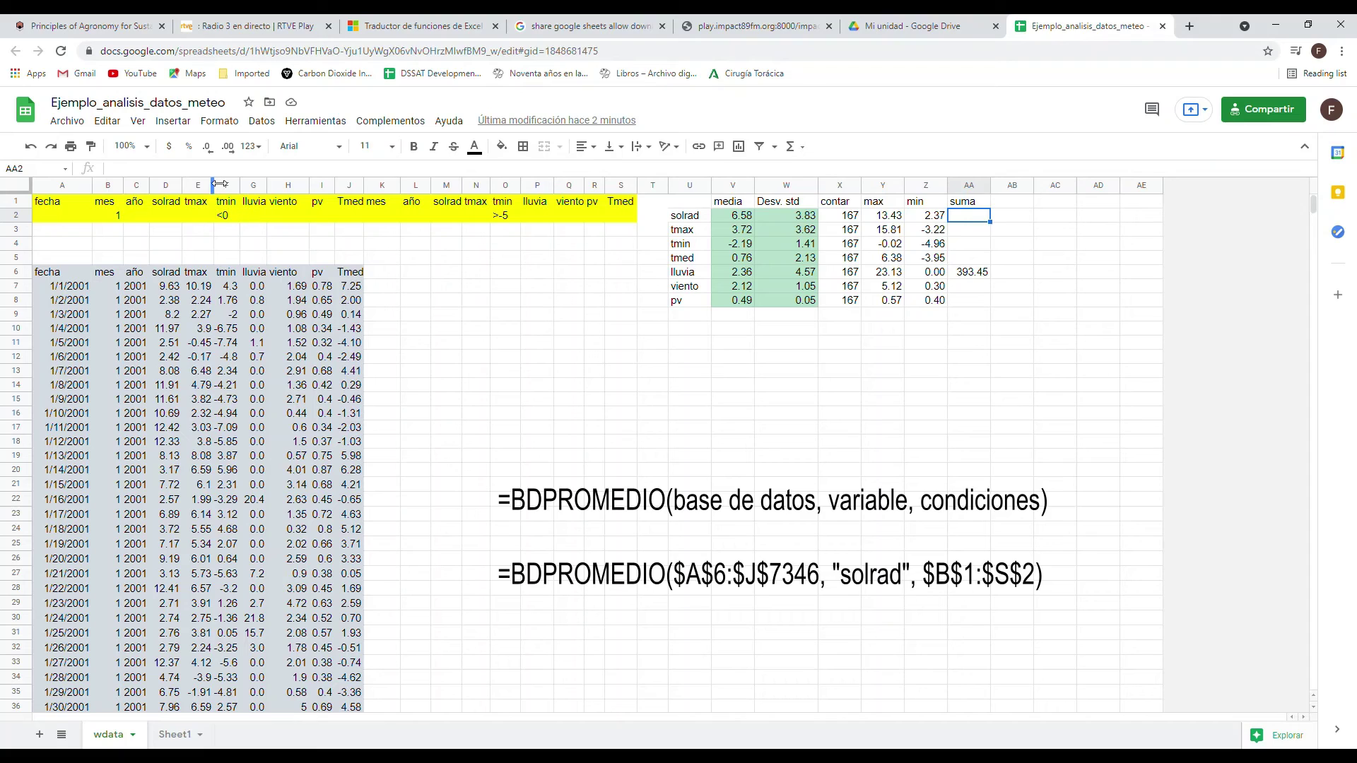
pyautogui.click(974, 276)
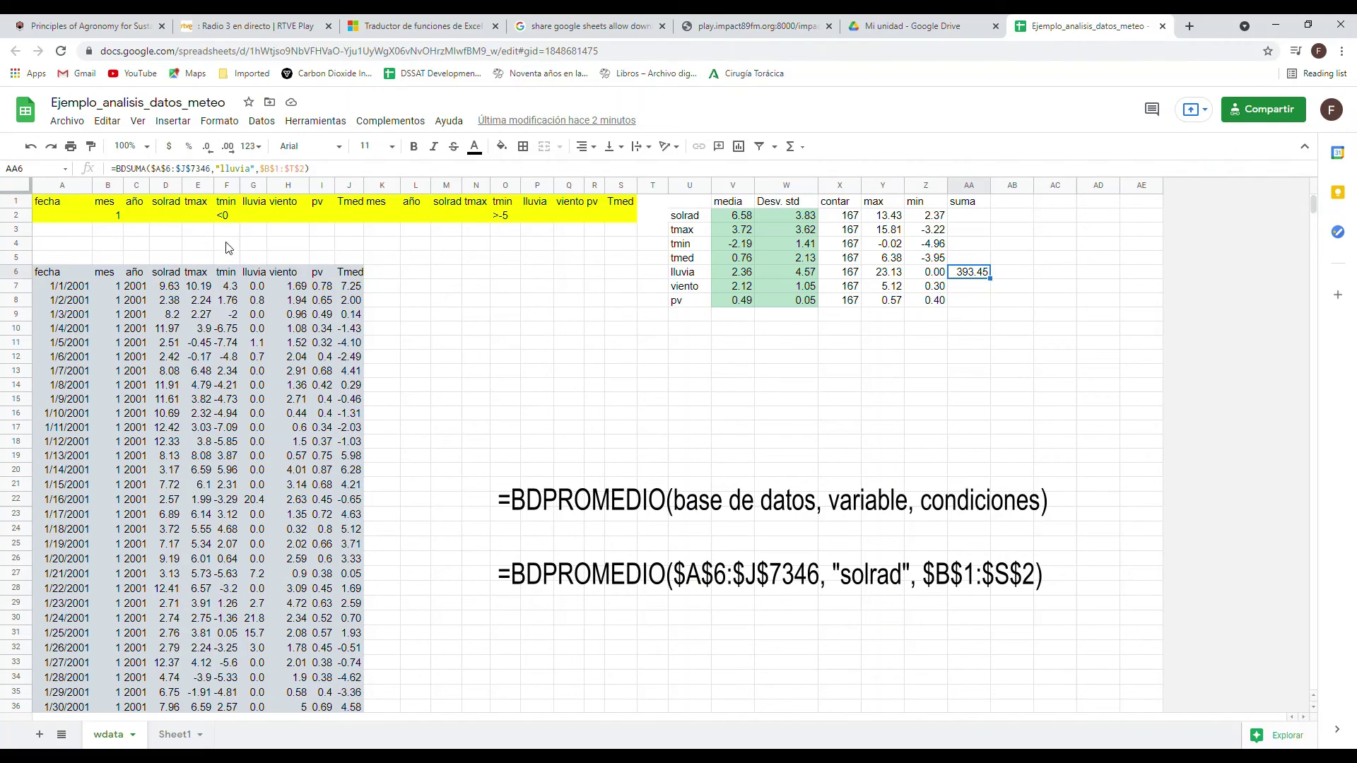
# Step: Clear both tmin criteria from cells O2 and F2 in the yellow conditions range
pyautogui.click(231, 217)
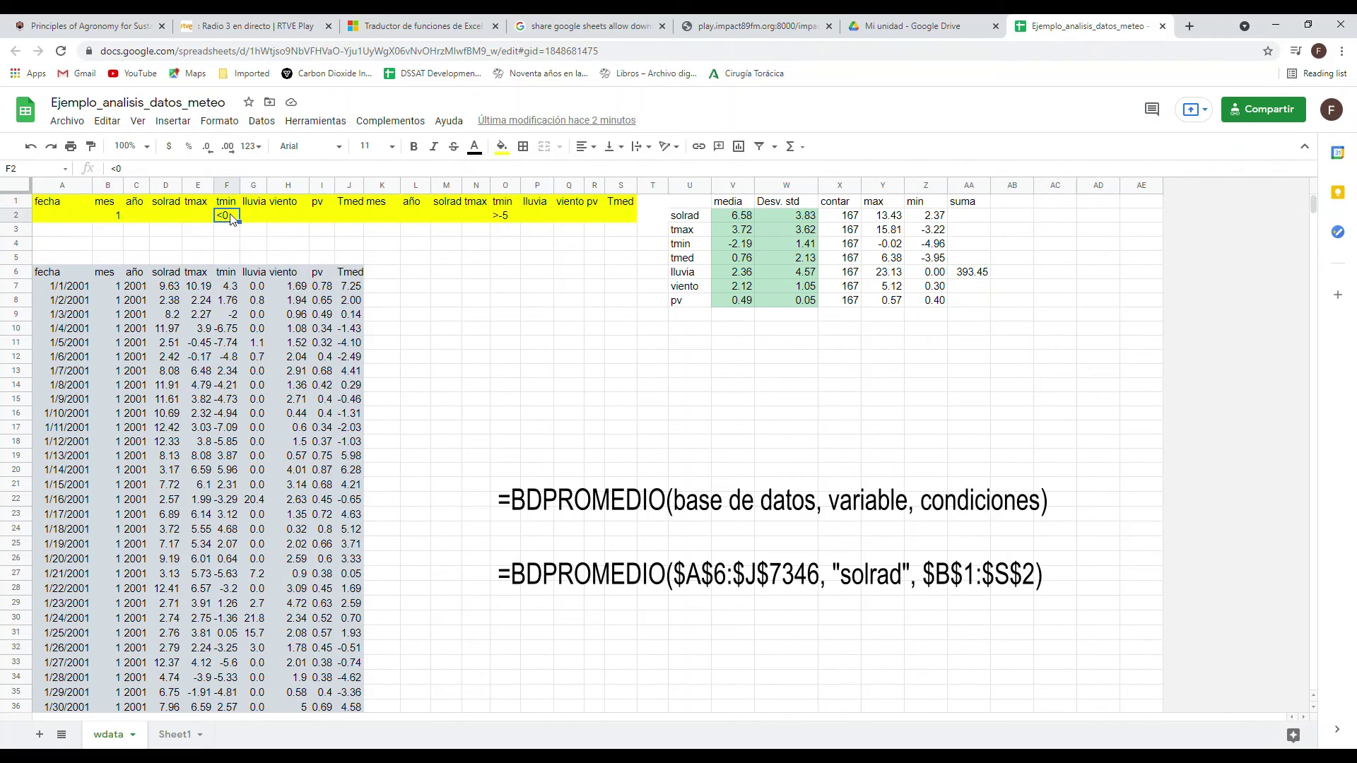
pyautogui.click(514, 218)
pyautogui.press('Delete')
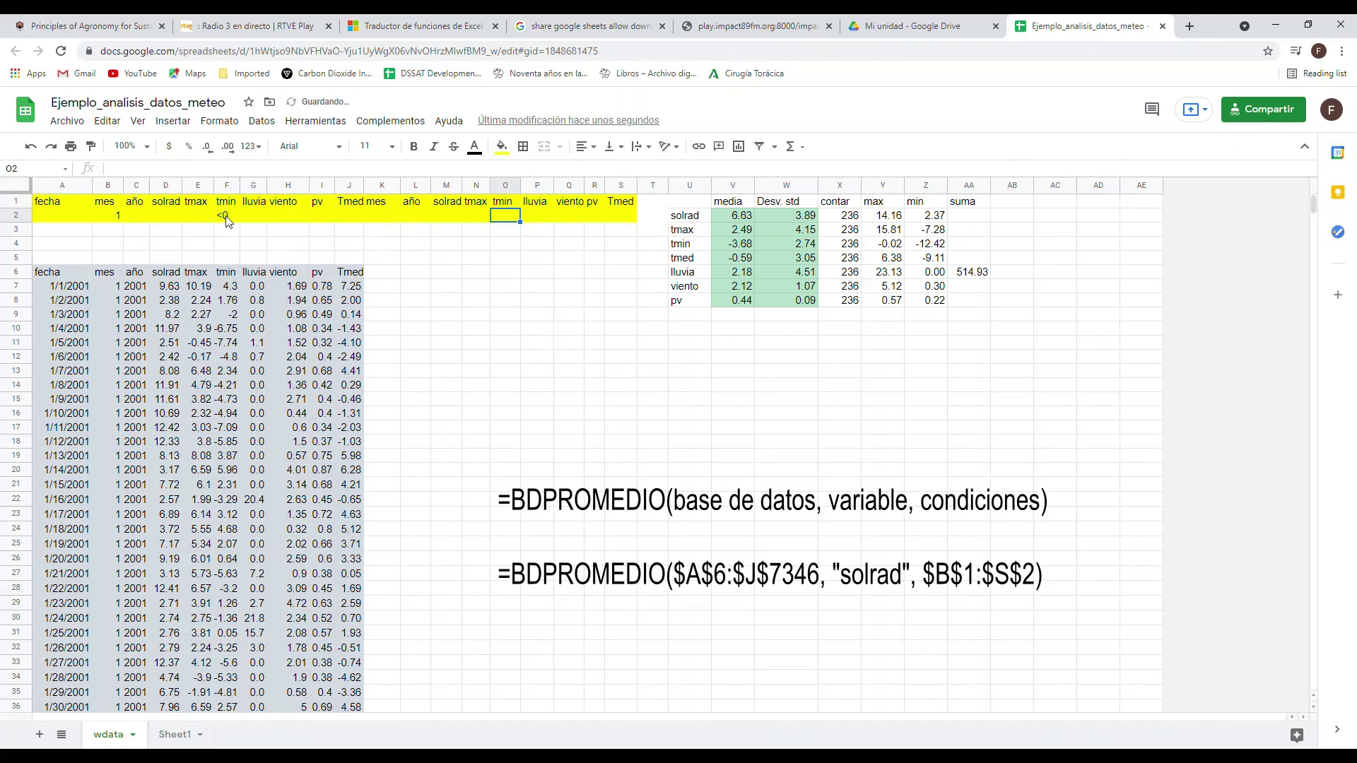
pyautogui.click(227, 217)
pyautogui.press('Delete')
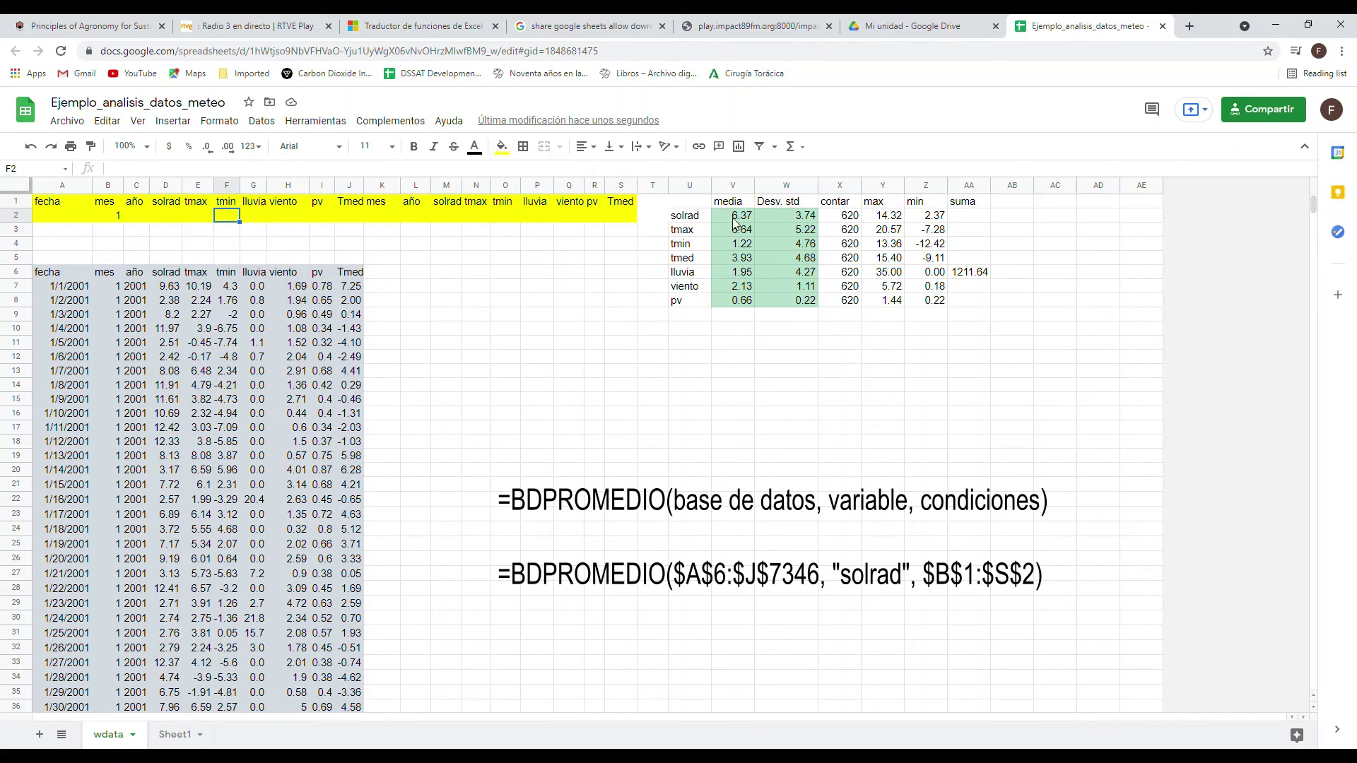
# Step: Divide the lluvia sum in AA6 by 20 with the formula =AA6/20 in cell AB6
pyautogui.click(740, 279)
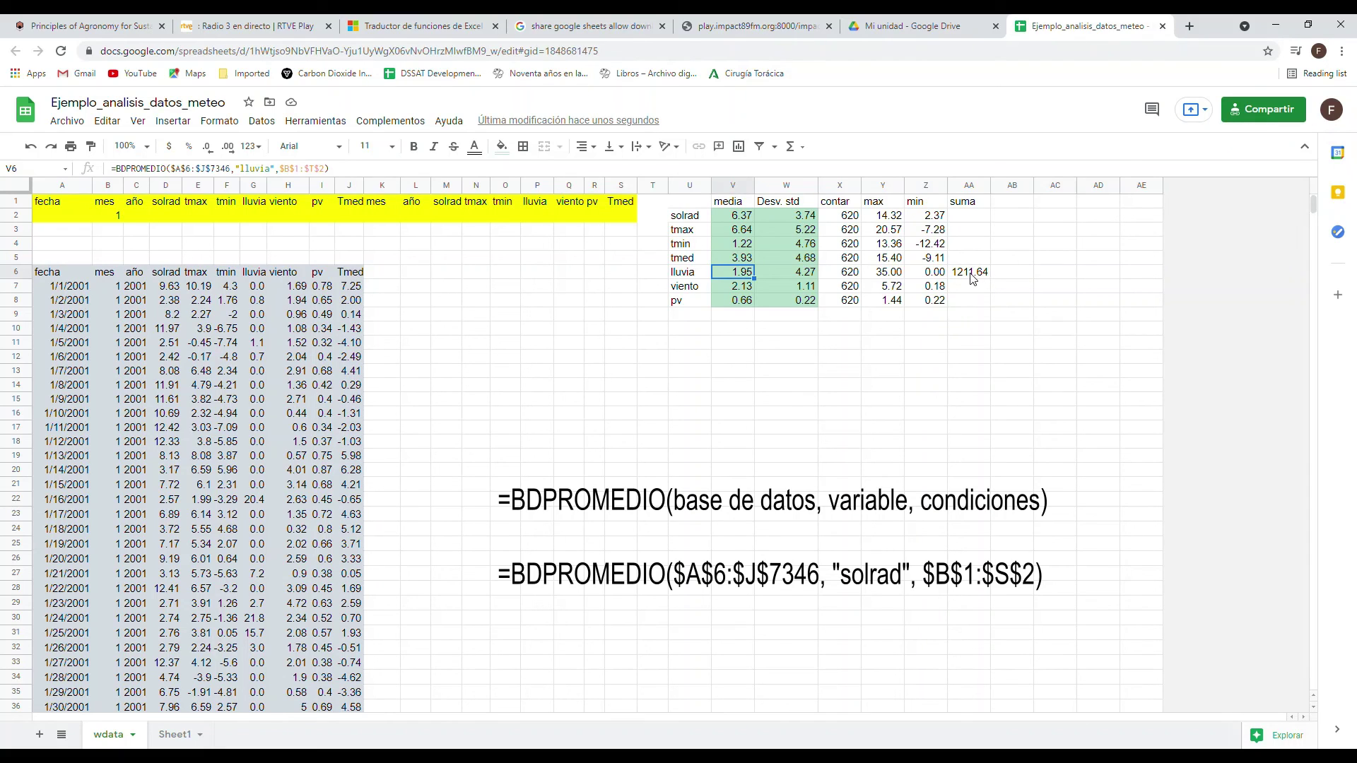
pyautogui.click(1007, 275)
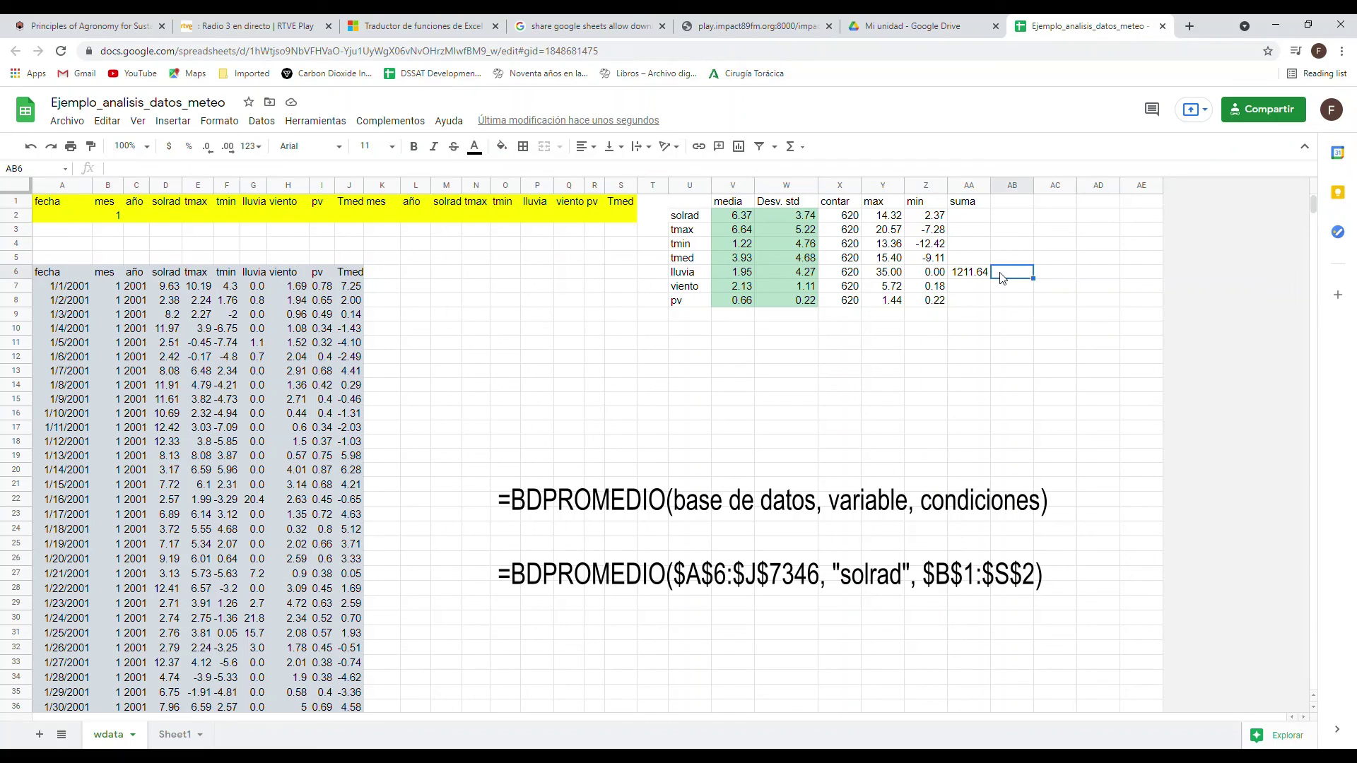
pyautogui.write('=')
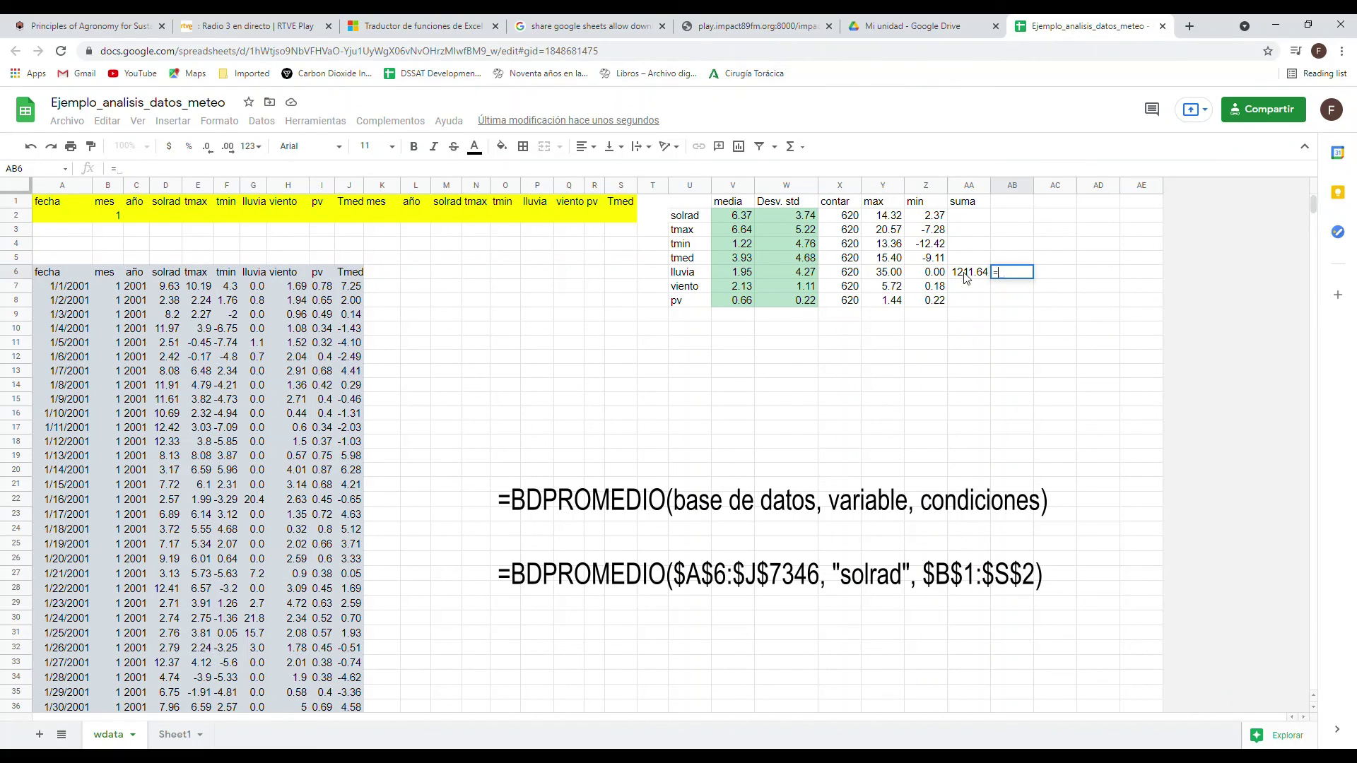
pyautogui.click(967, 276)
pyautogui.write('/20')
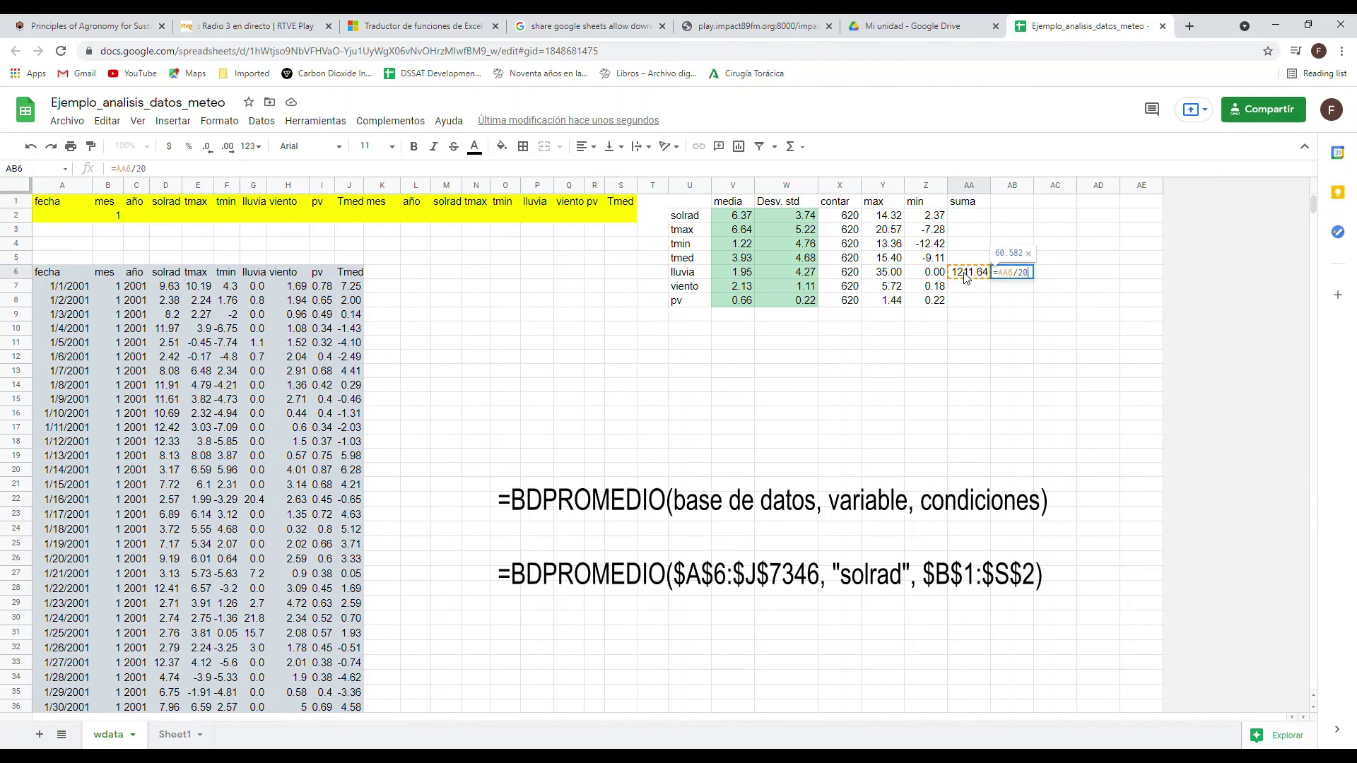
pyautogui.press('Return')
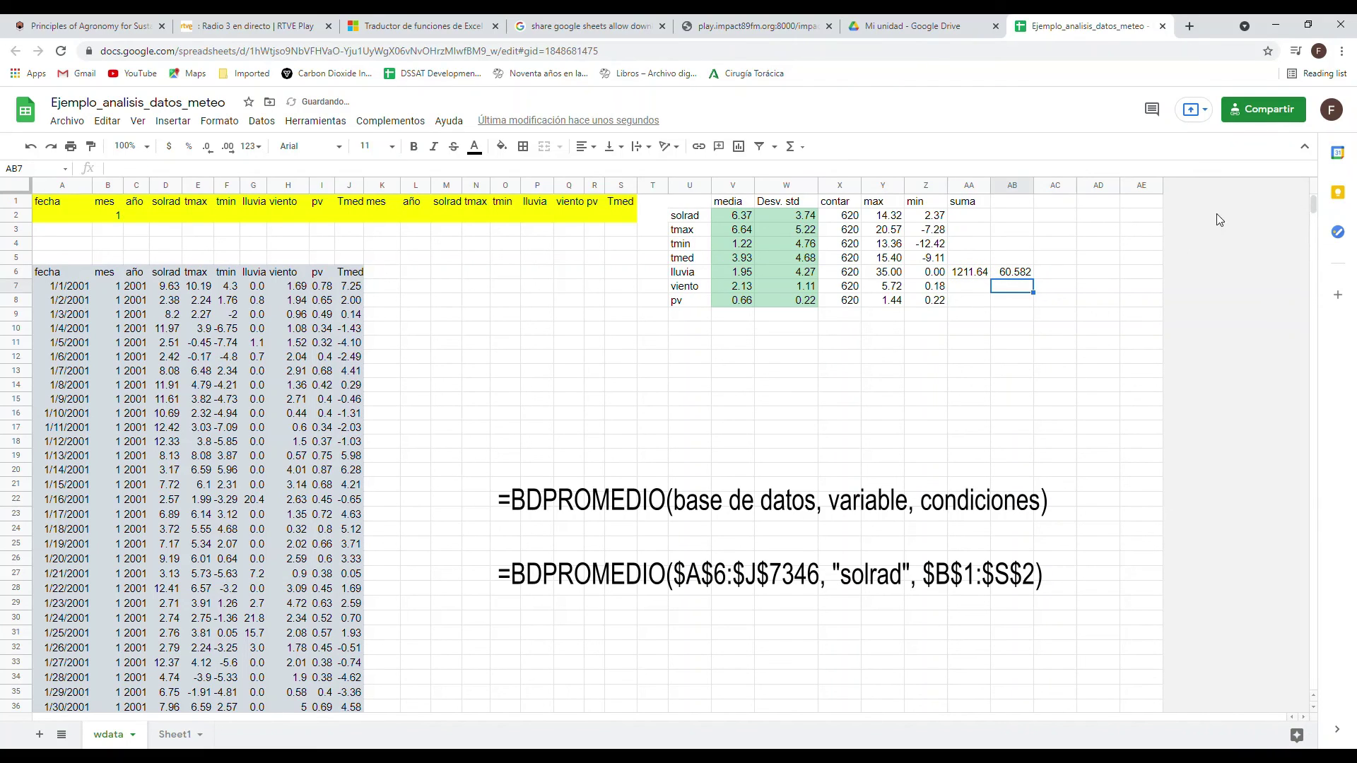